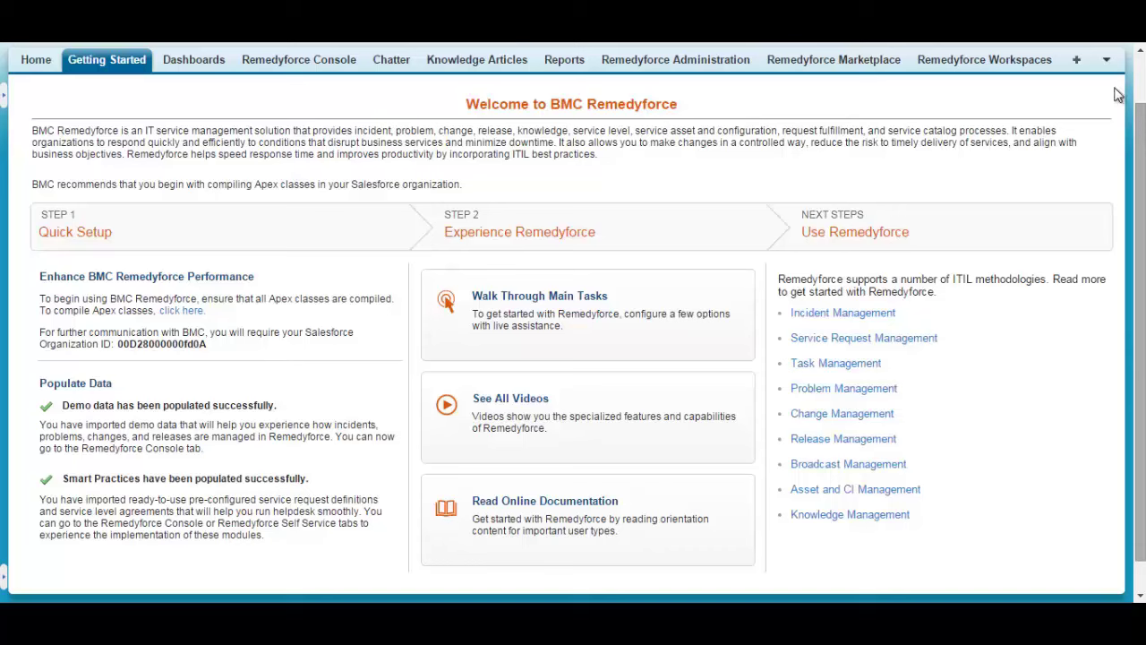
# Open the Normalization Rules list in the CMDB 2.0 configuration of Remedyforce Administration.
pyautogui.click(734, 66)
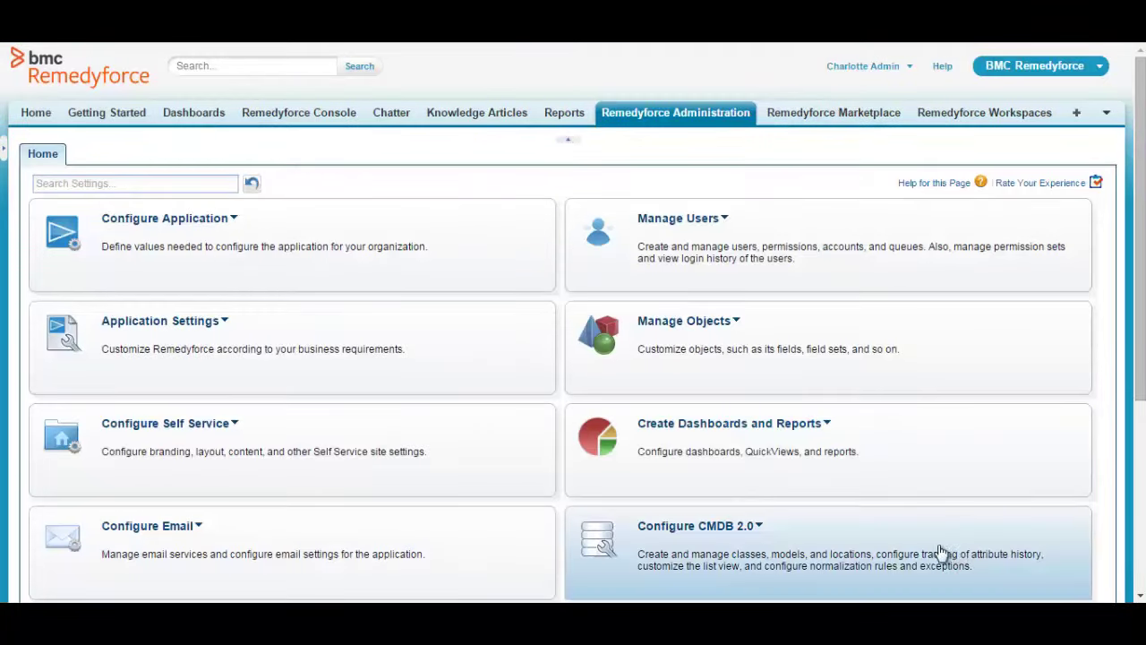
pyautogui.click(857, 546)
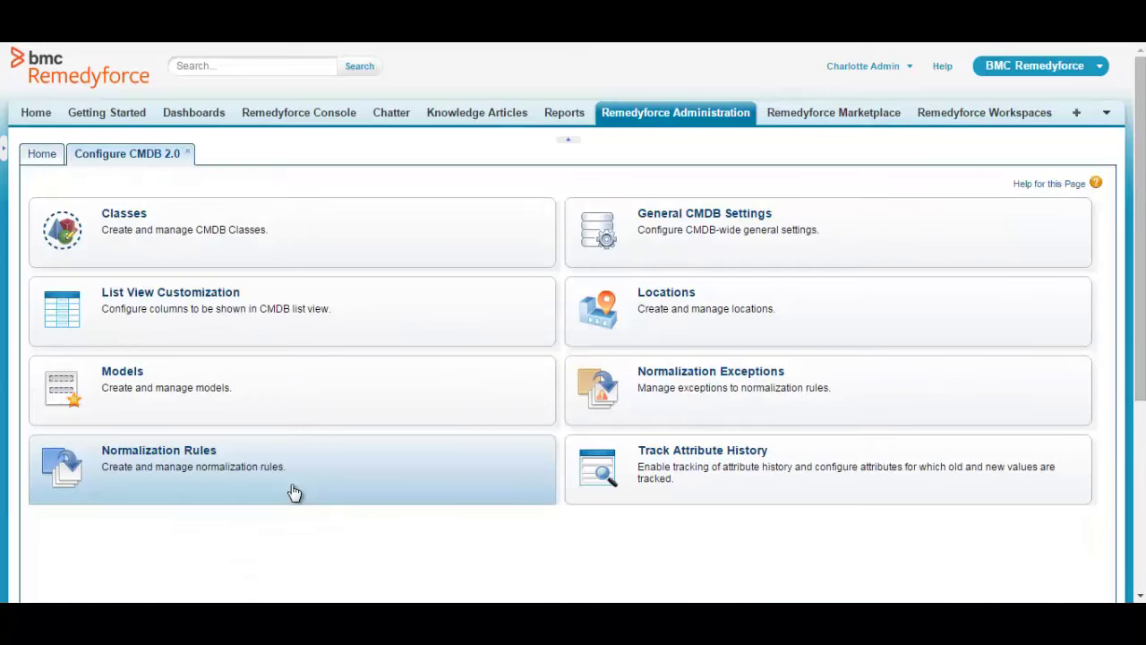
pyautogui.click(291, 485)
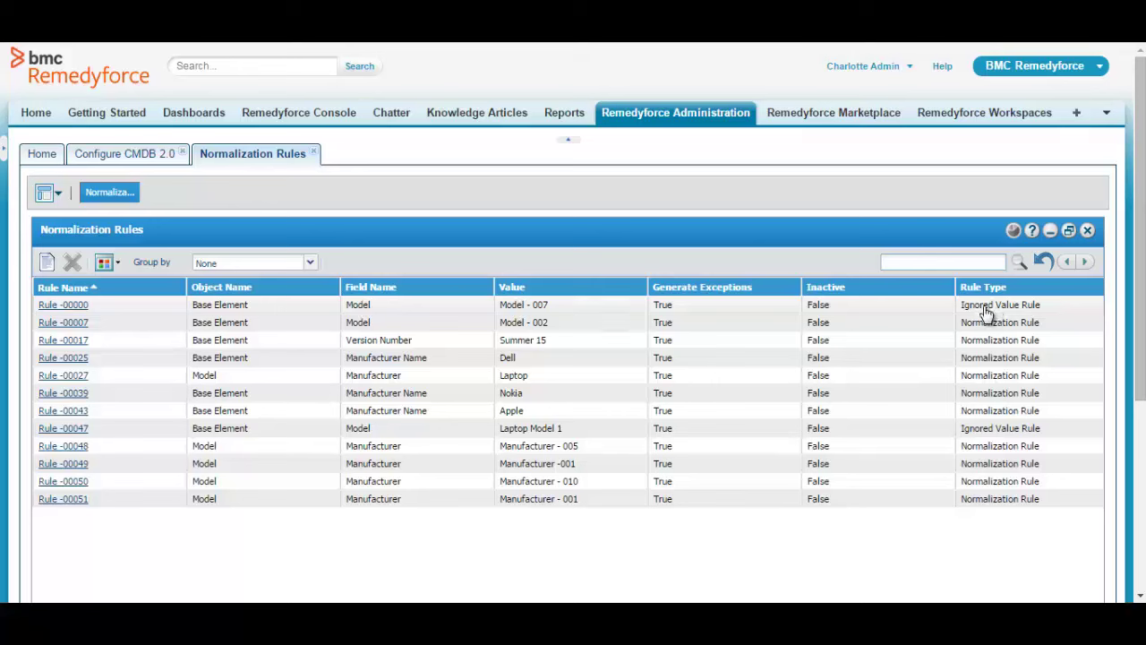
# View the rule list's filter options and group the normalization rules by Field Name.
pyautogui.click(119, 266)
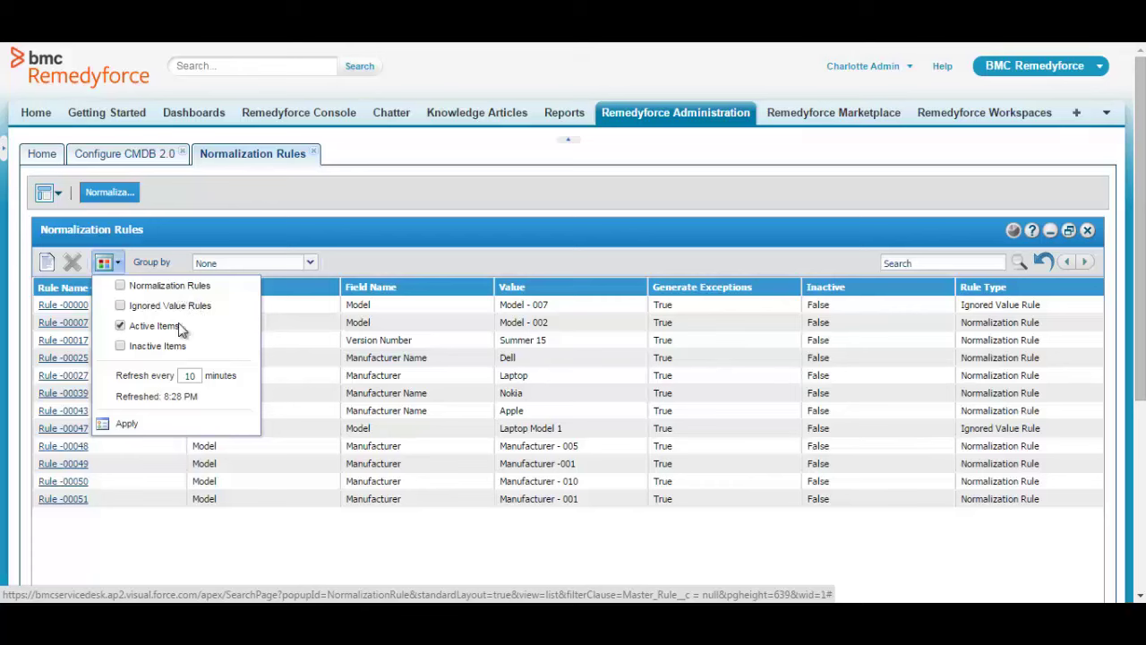
pyautogui.click(311, 264)
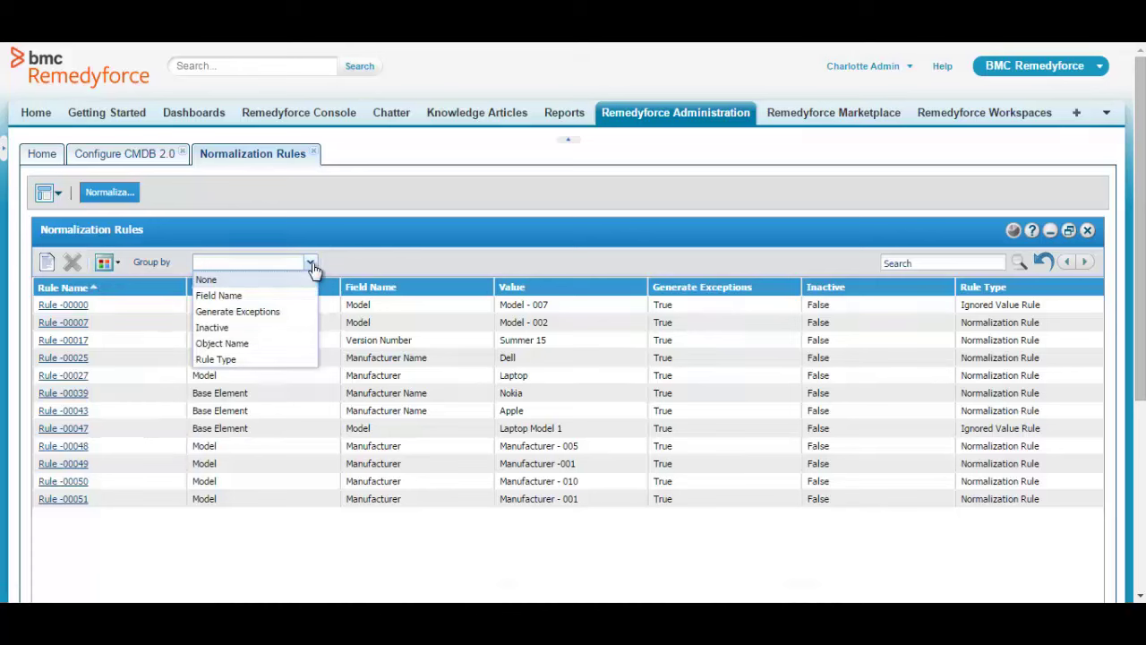
pyautogui.click(265, 296)
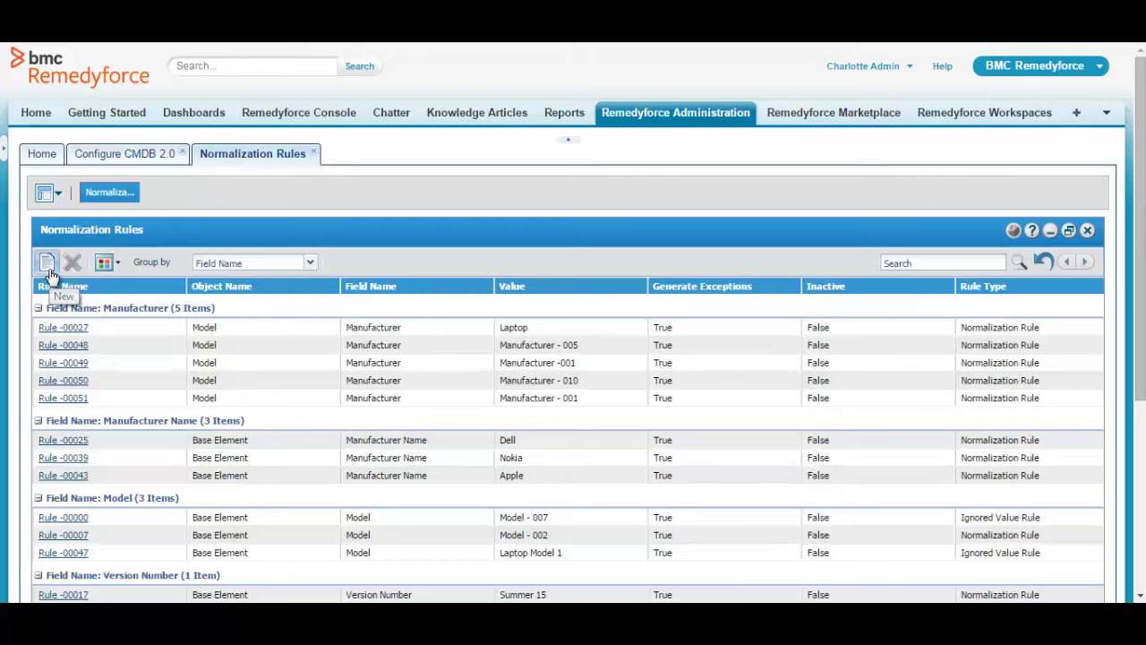
# Start a new normalization rule with Base Element as its object name.
pyautogui.click(49, 264)
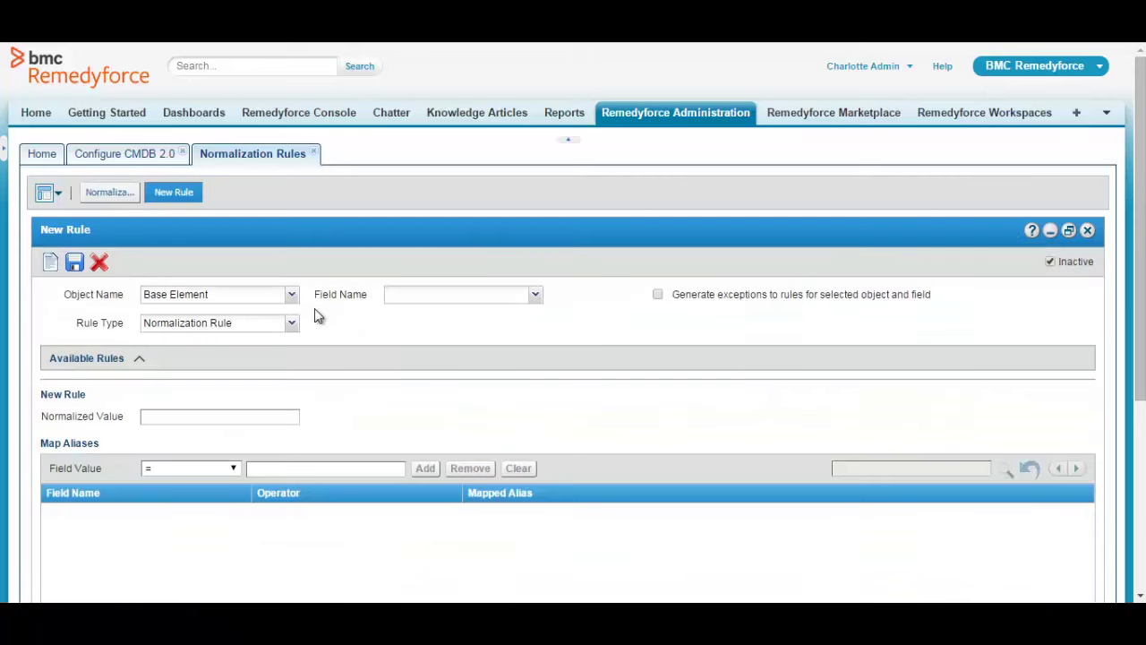
pyautogui.click(291, 296)
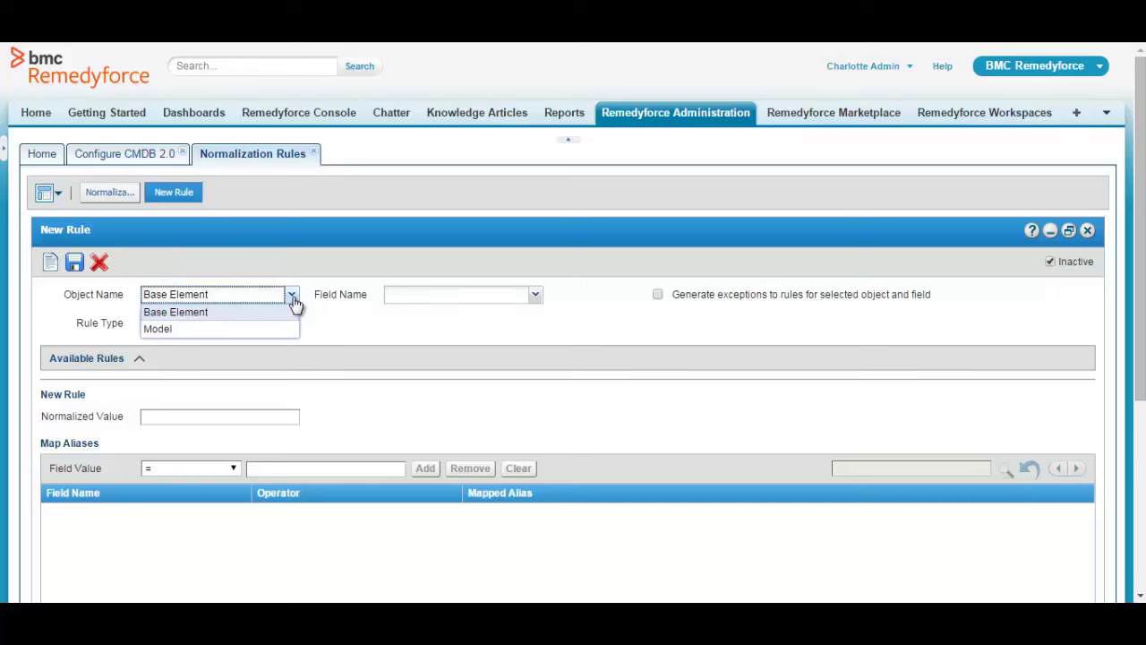
pyautogui.click(232, 316)
# Choose Model as the field name of the new Base Element rule.
pyautogui.click(536, 296)
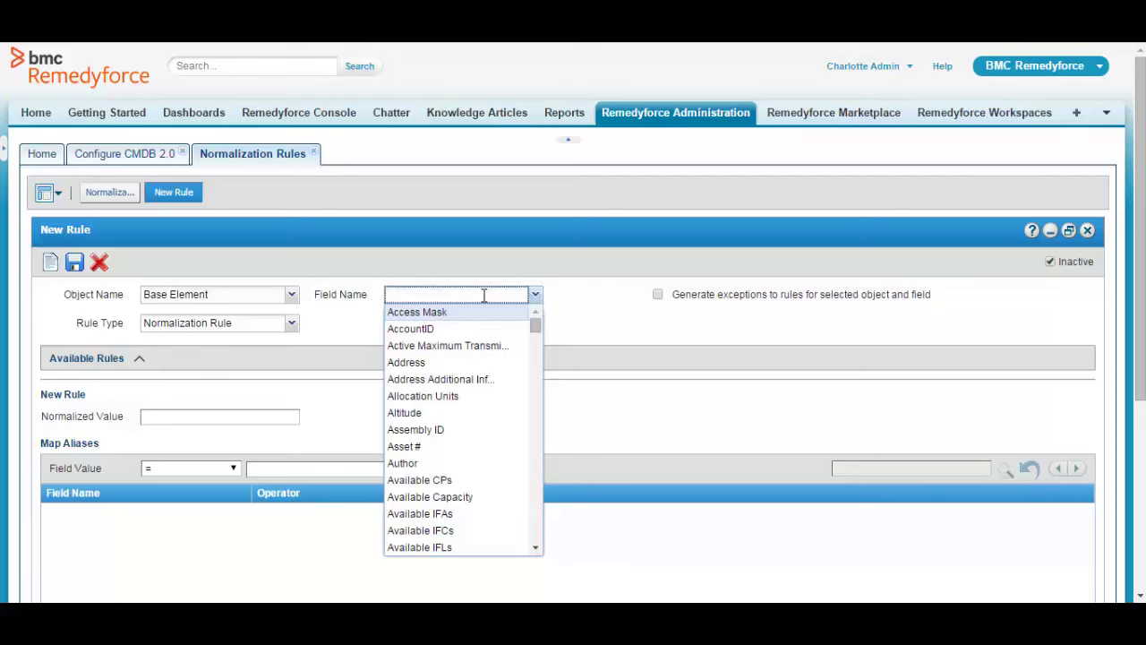
pyautogui.write('Model')
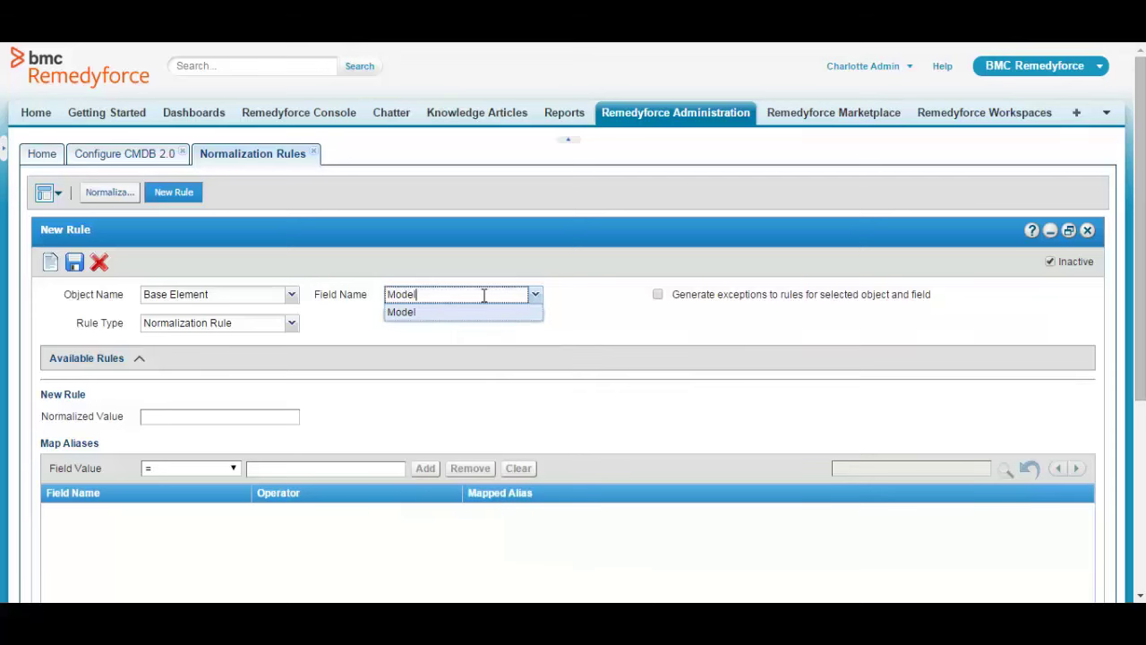
pyautogui.click(412, 313)
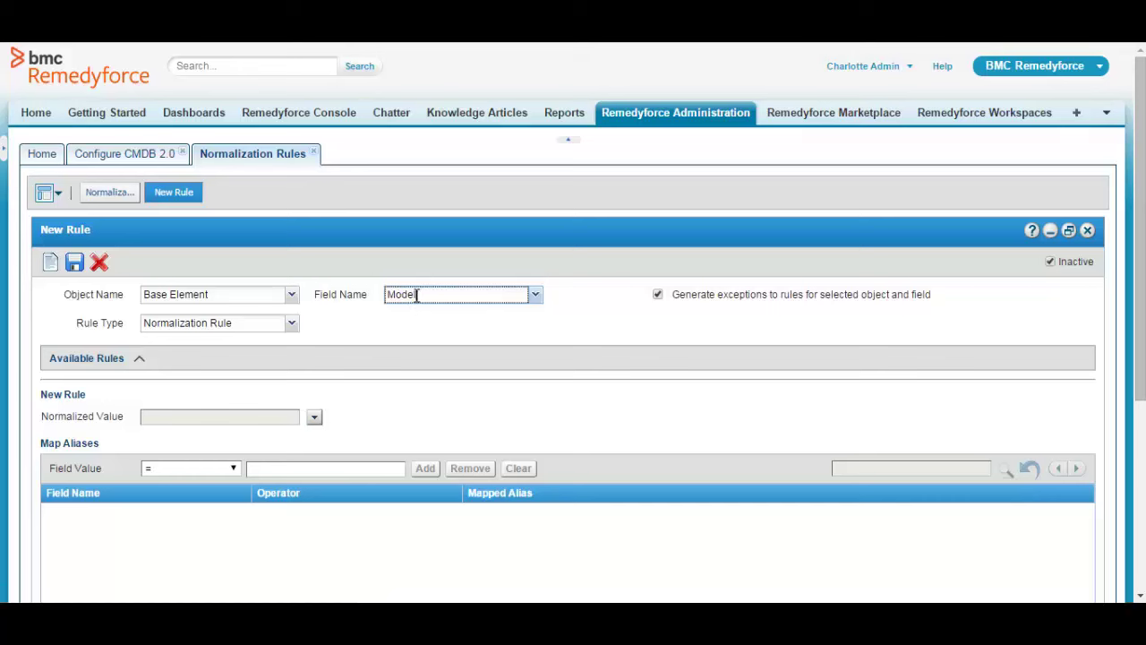
# Set the new Base Element rule's field name to Manufacturer Name.
pyautogui.doubleClick(442, 299)
pyautogui.write('Manufacturer Name')
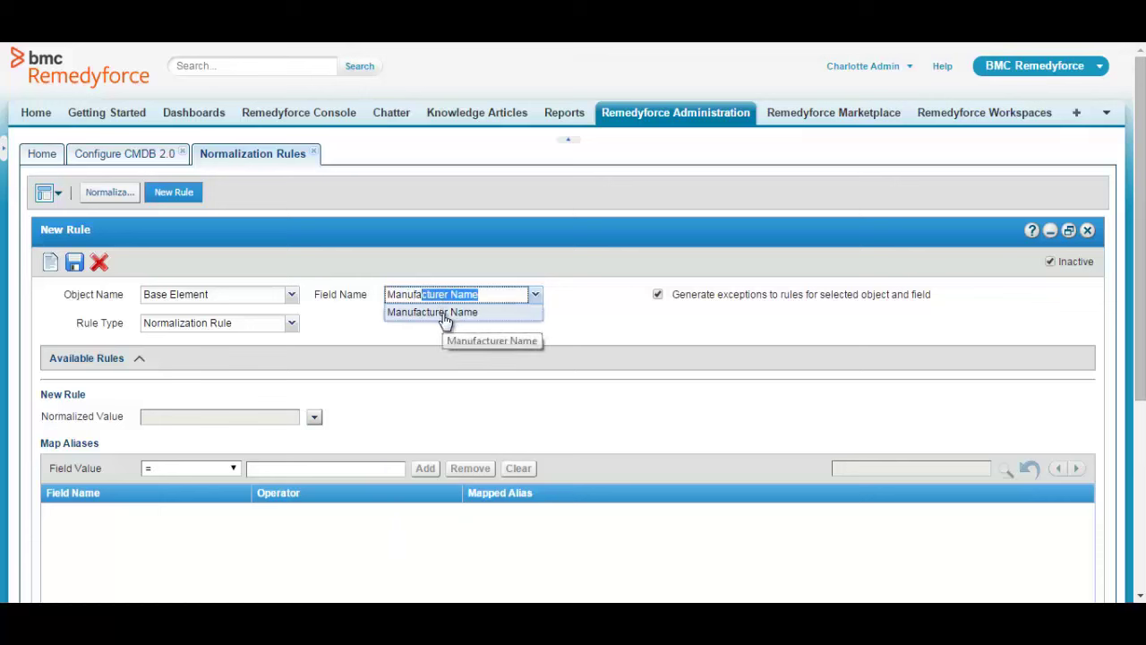
pyautogui.click(444, 316)
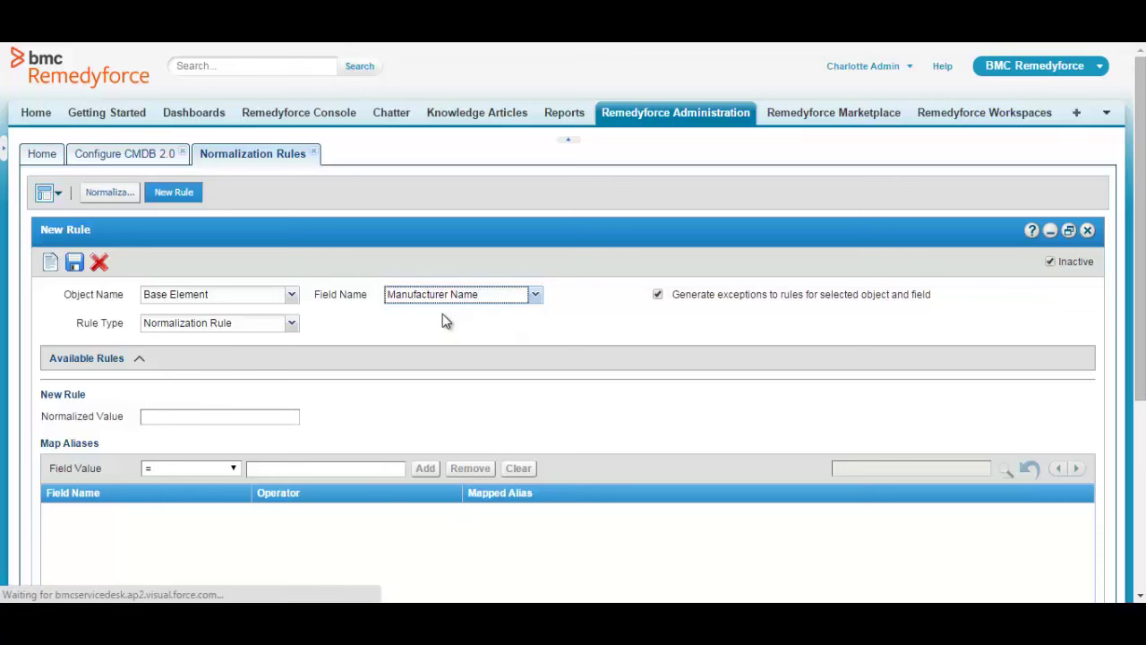
# Set the rule type to Normalization Rule and enter BMC as the normalized value.
pyautogui.click(293, 325)
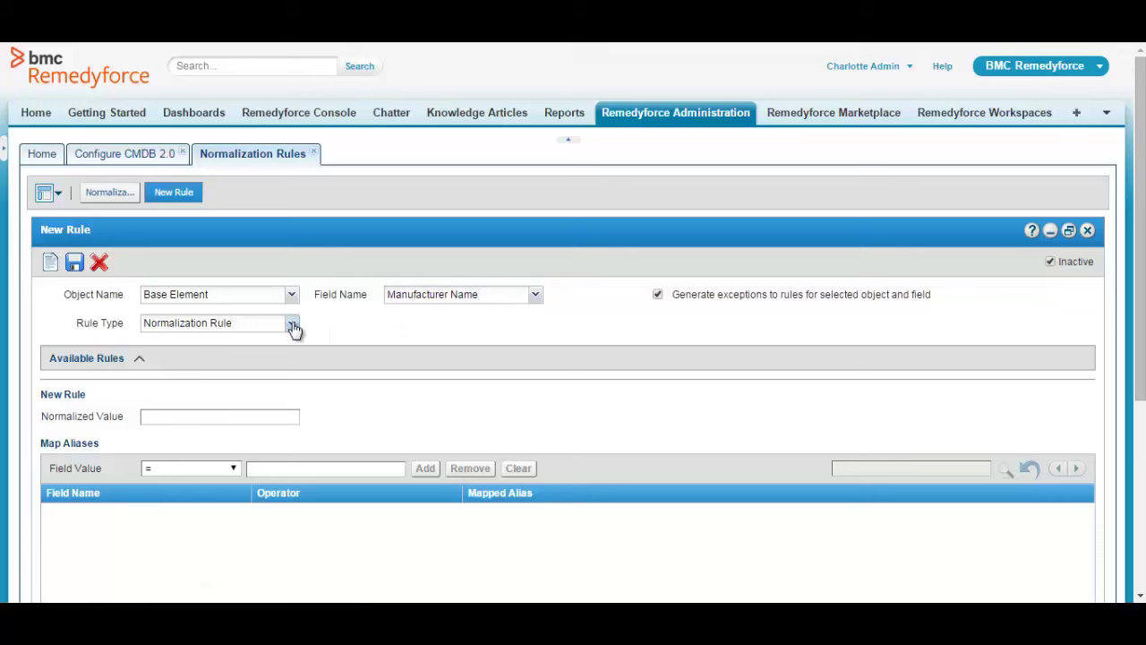
pyautogui.click(294, 326)
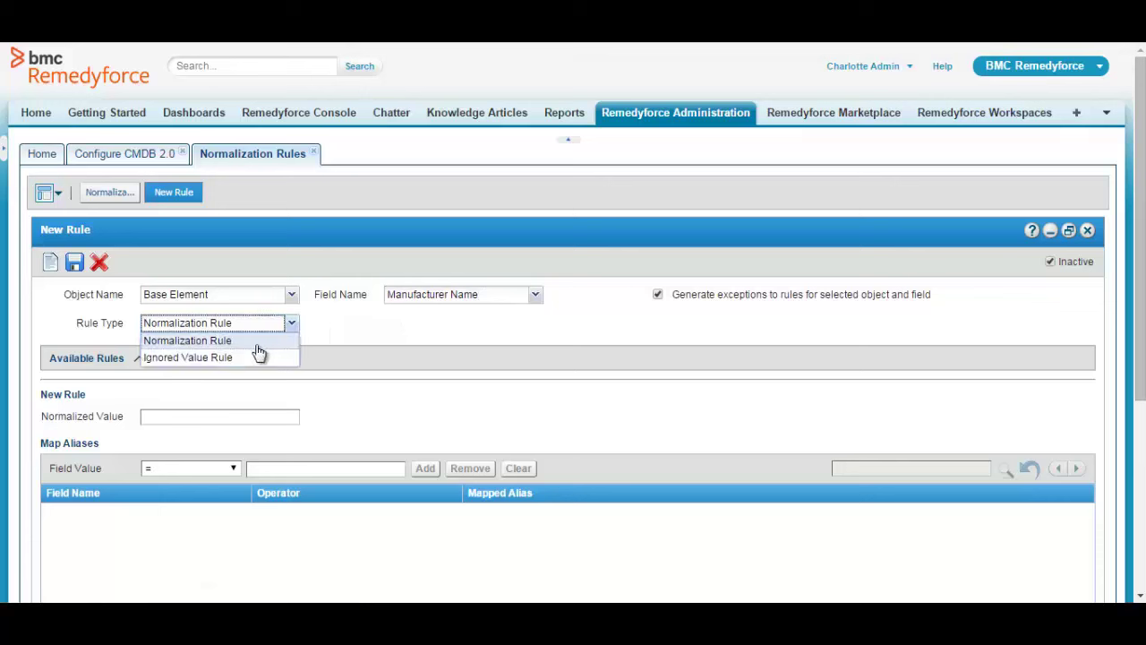
pyautogui.click(257, 346)
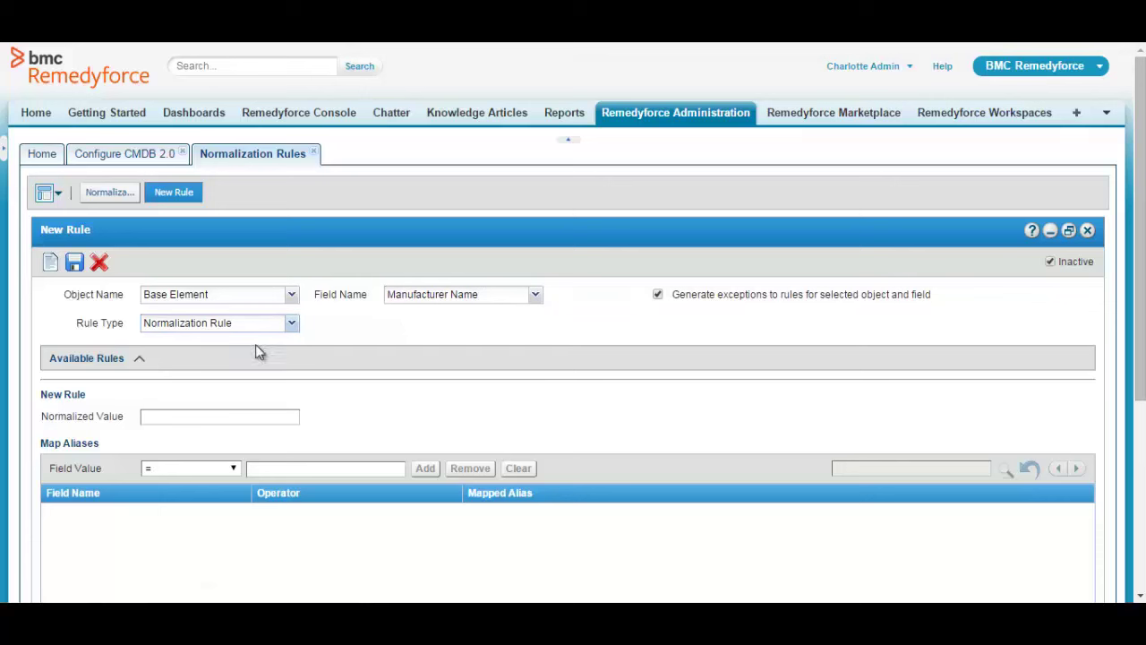
pyautogui.click(187, 415)
pyautogui.write('BMC')
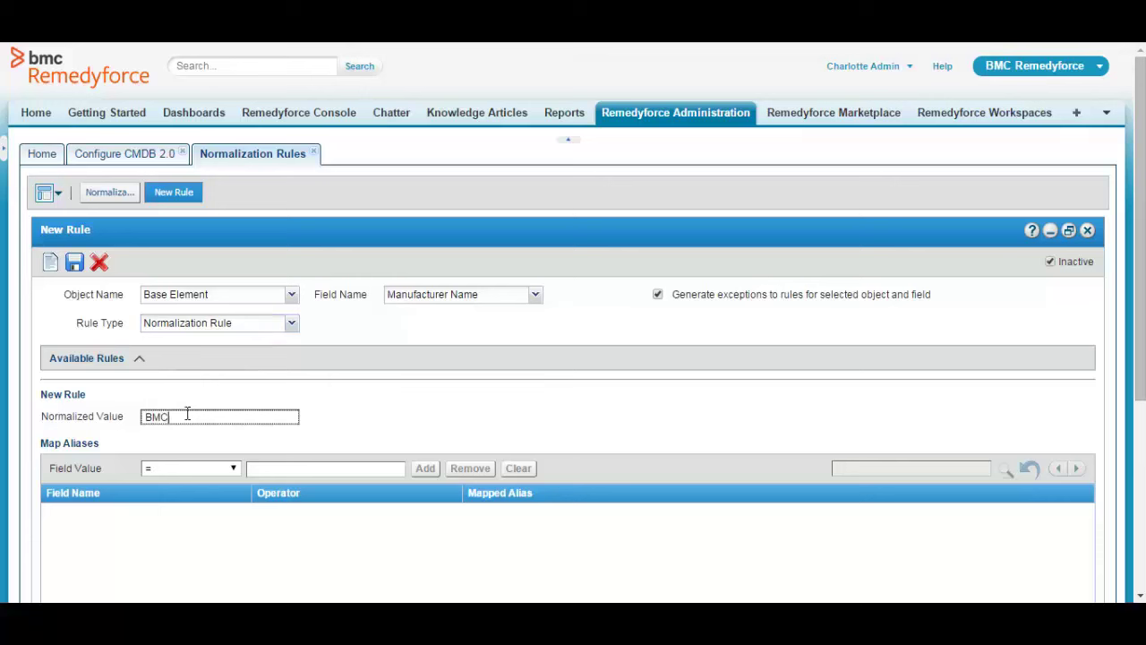
# Map the alias "BMc Software" to the normalized value with the = operator.
pyautogui.click(235, 470)
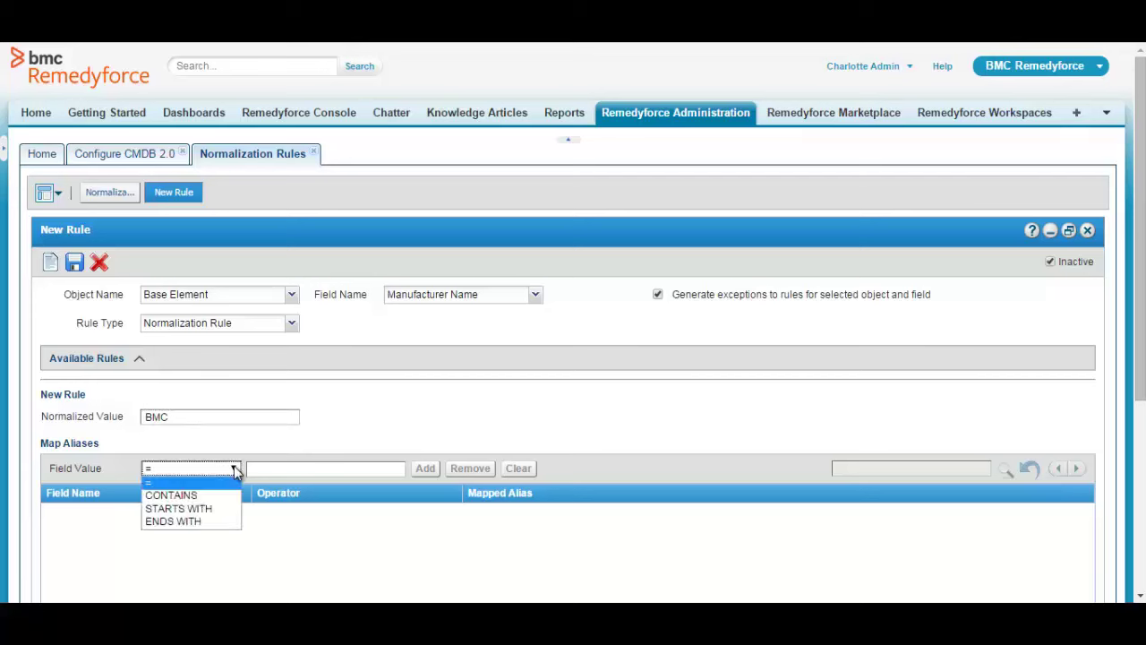
pyautogui.click(202, 484)
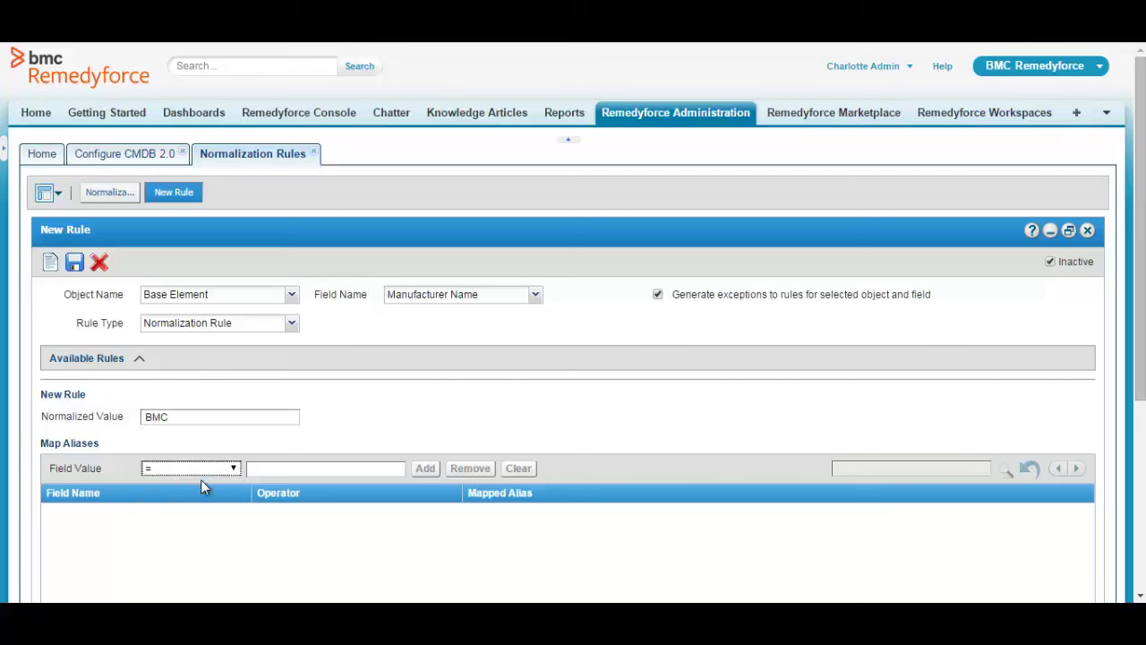
pyautogui.click(273, 466)
pyautogui.write('BMC Sof')
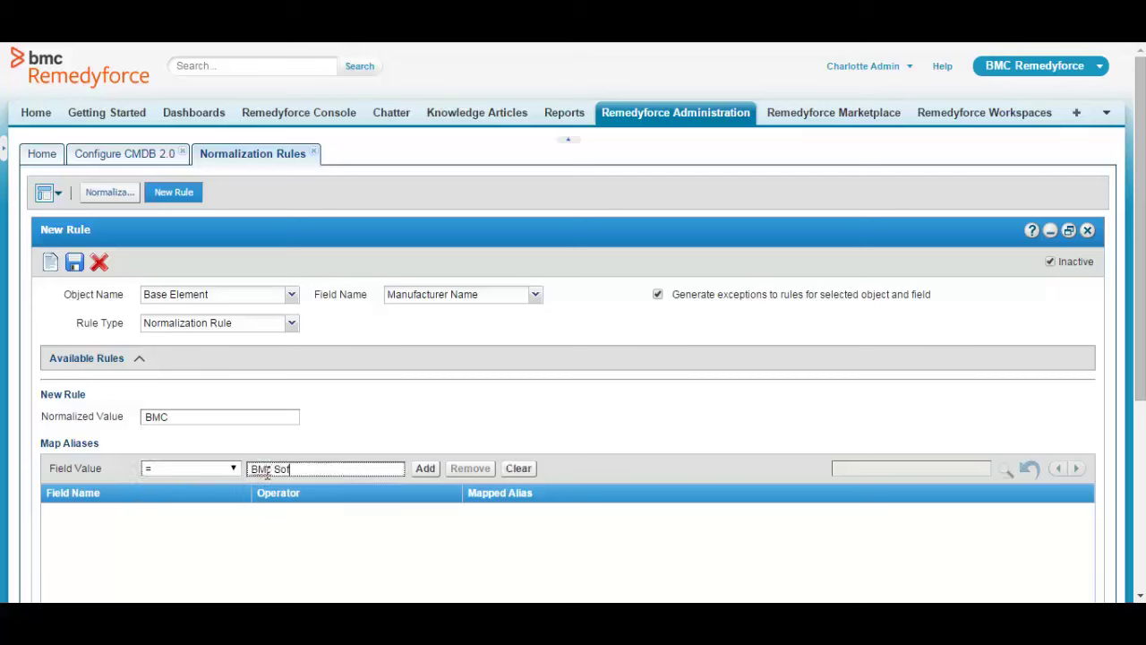
pyautogui.write('tware')
pyautogui.click(426, 474)
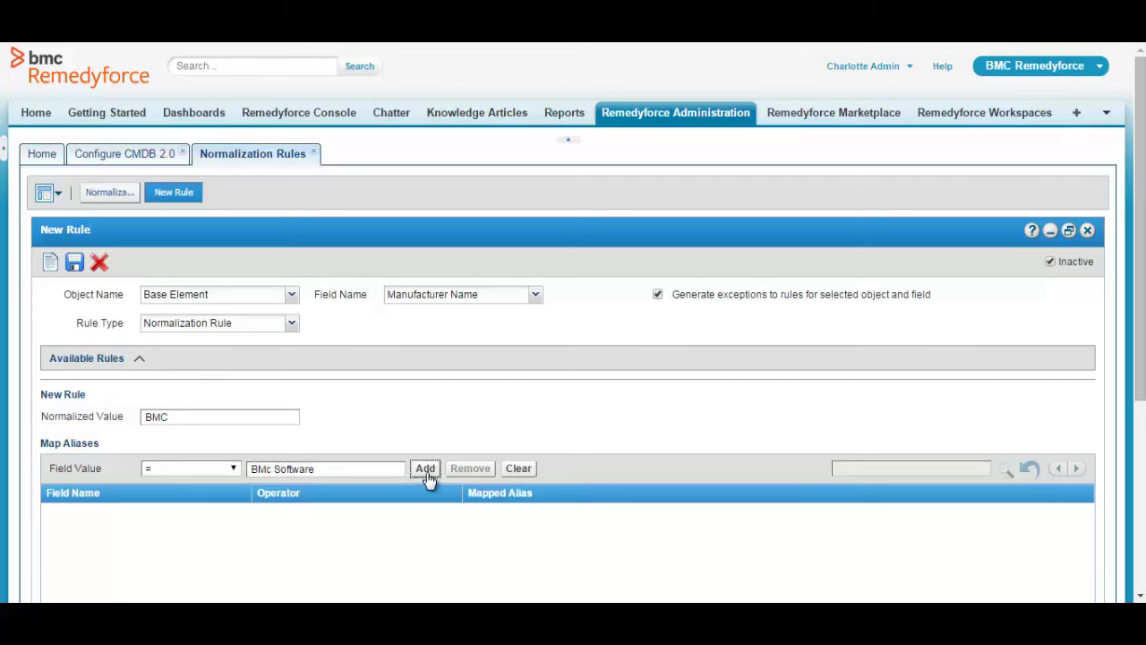
# Map "BMC Software, Inc." as a second alias of the rule with the = operator.
pyautogui.click(311, 468)
pyautogui.write('BMC')
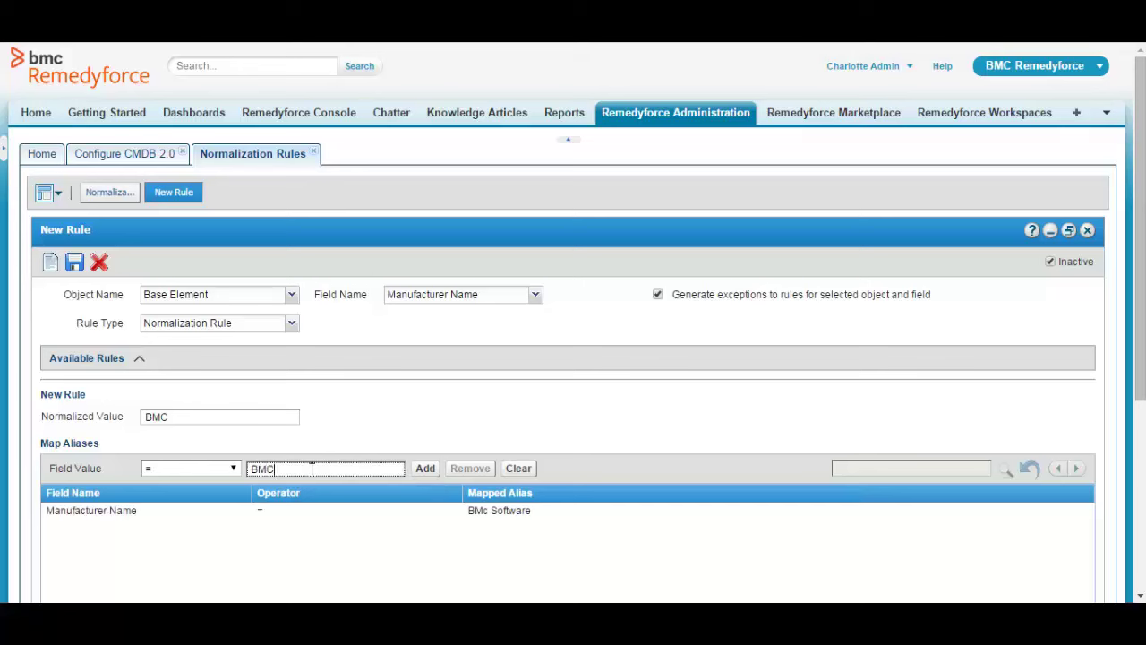
pyautogui.write(' Software, Inc.')
pyautogui.click(424, 471)
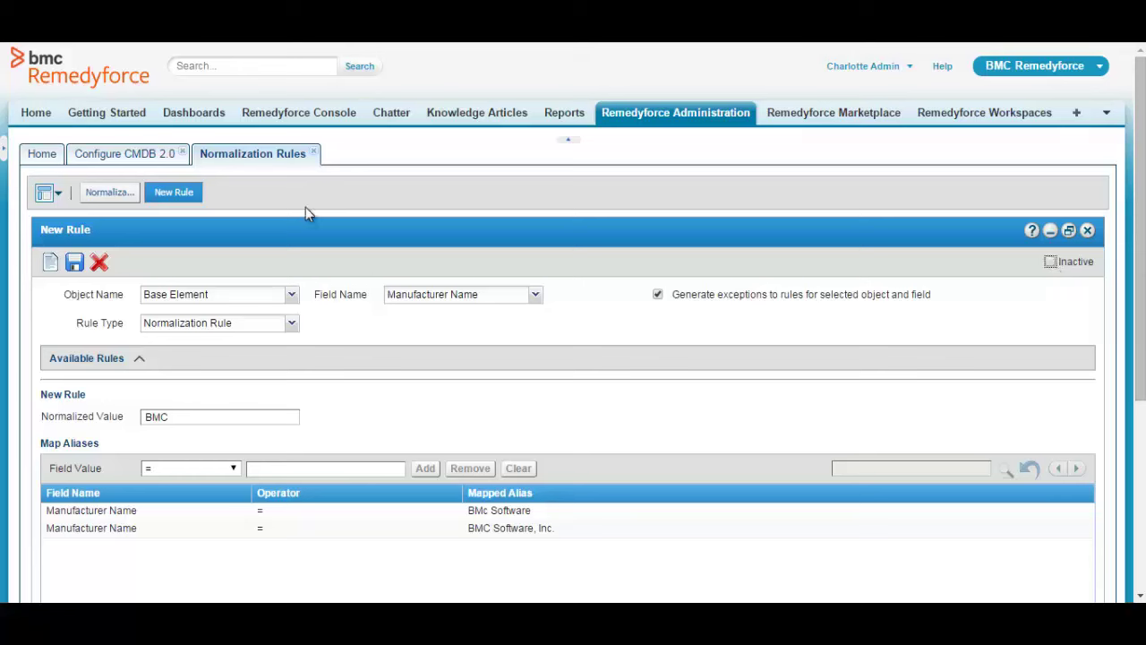
# Save the manufacturer name rule as active and expand its list of available rules.
pyautogui.click(75, 264)
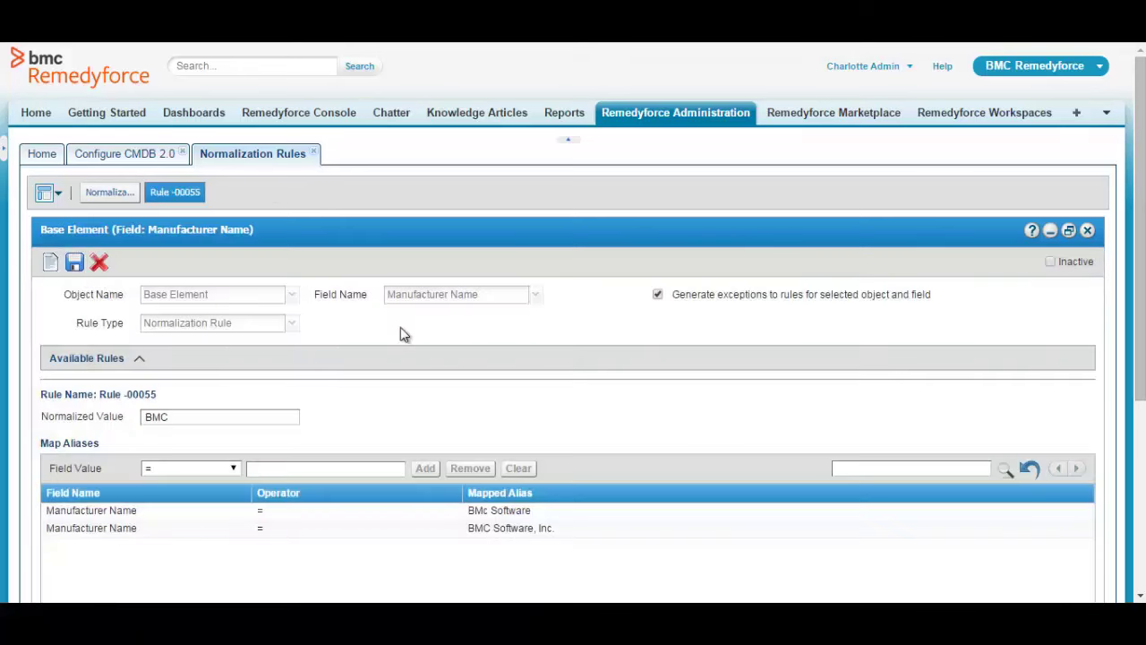
pyautogui.click(140, 362)
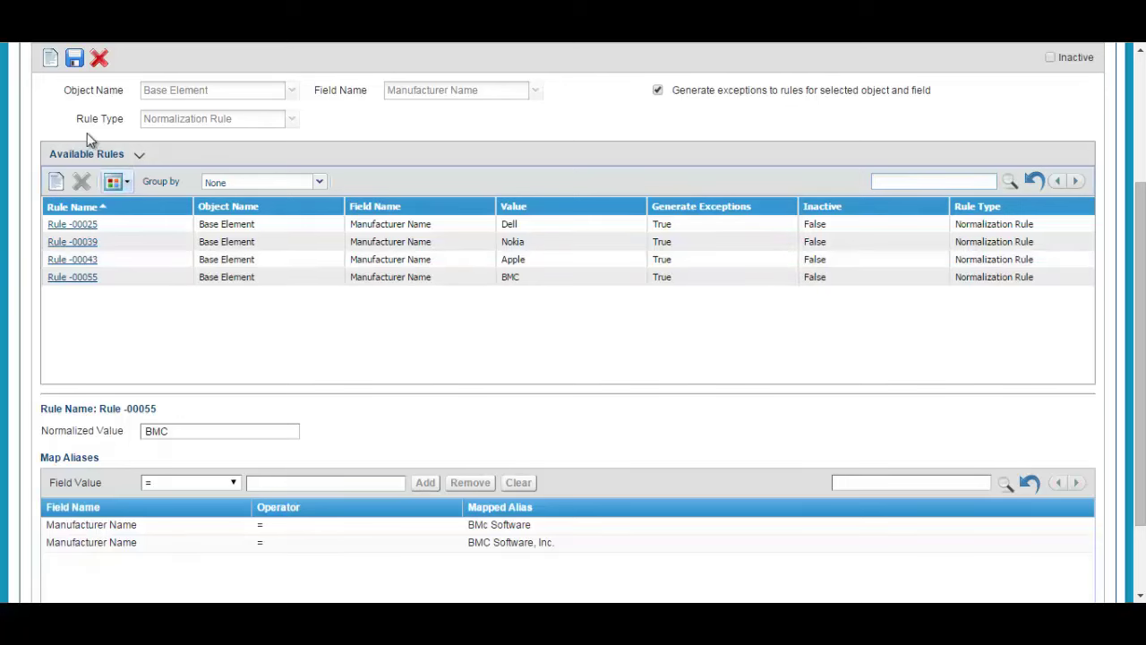
# Start another new rule with Model as the object name and Model Name as the field name.
pyautogui.click(50, 59)
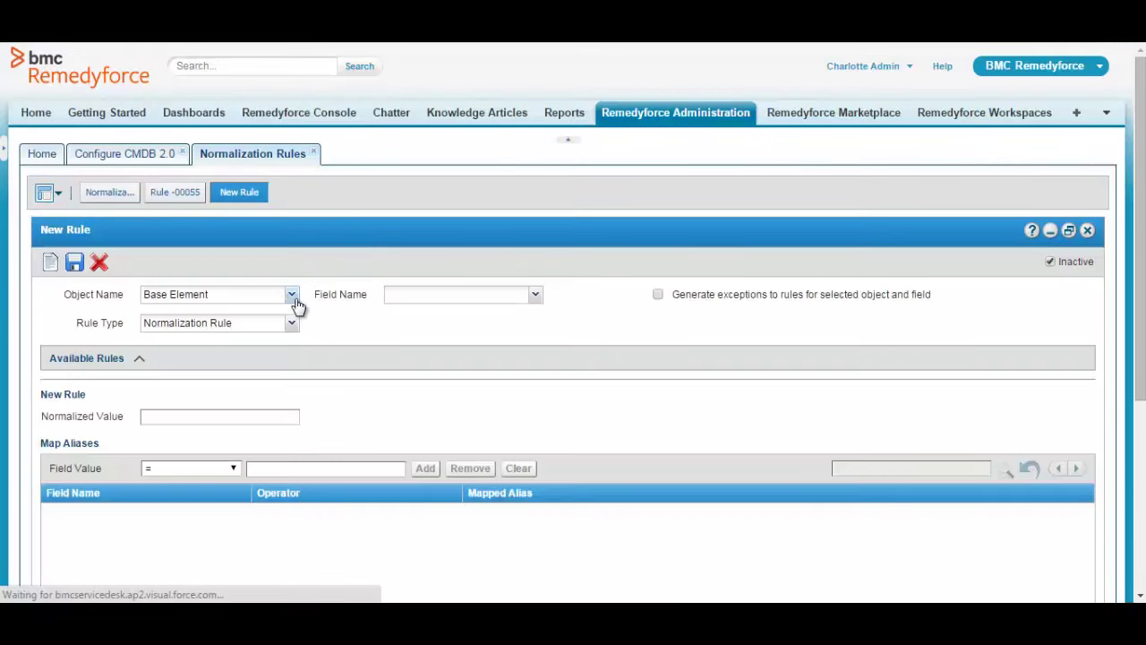
pyautogui.click(294, 299)
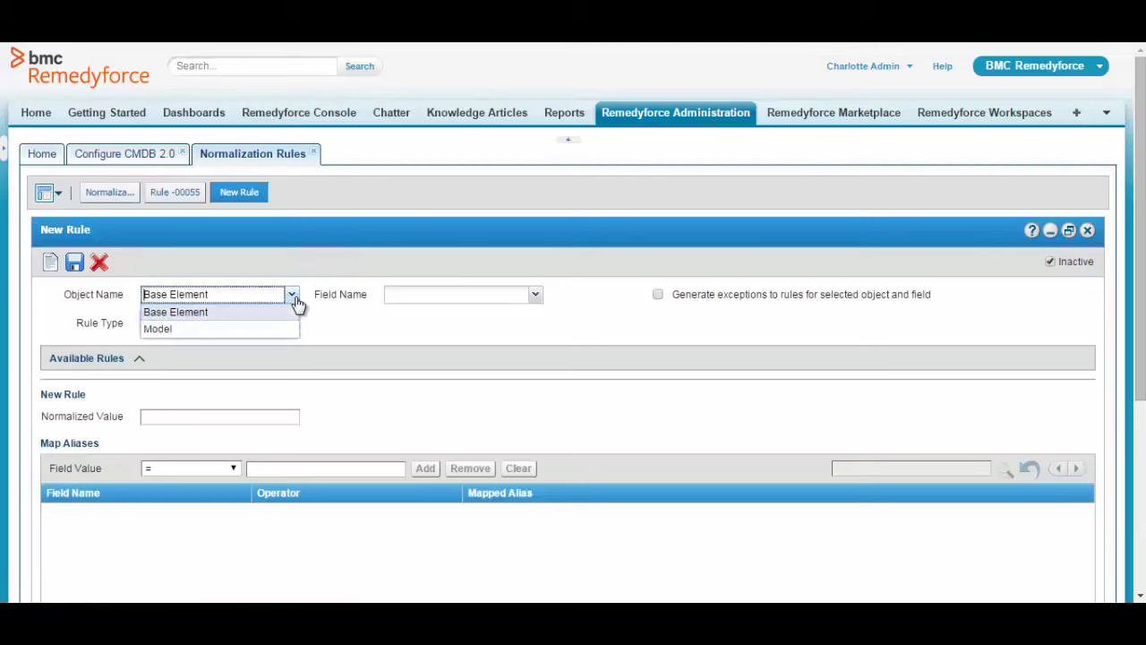
pyautogui.click(225, 334)
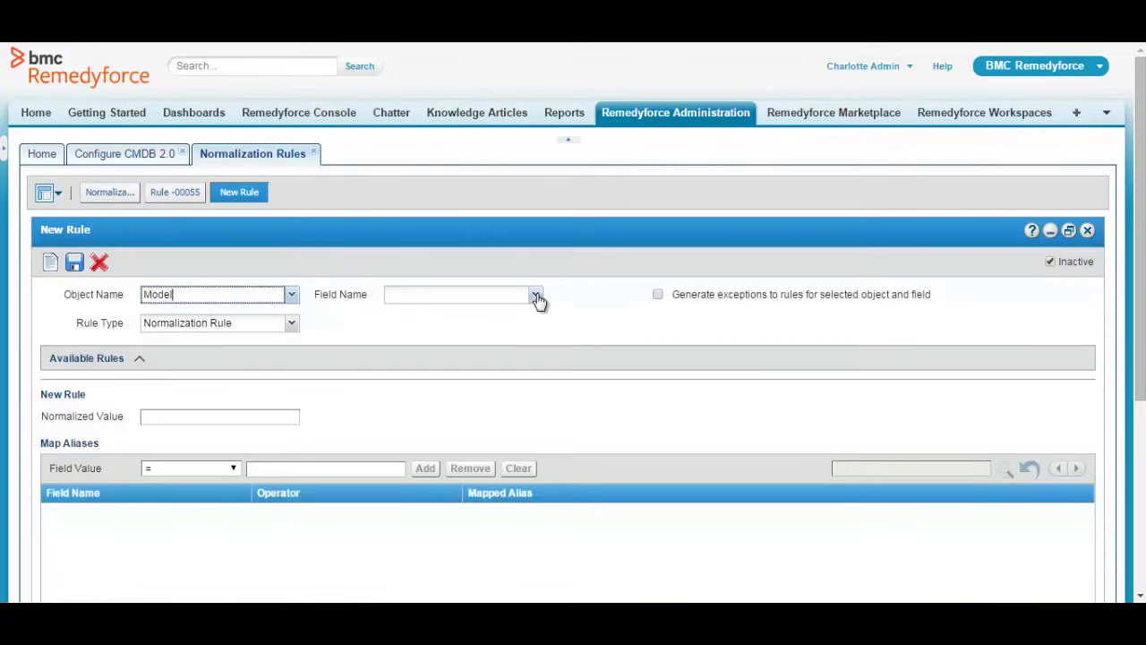
pyautogui.click(536, 297)
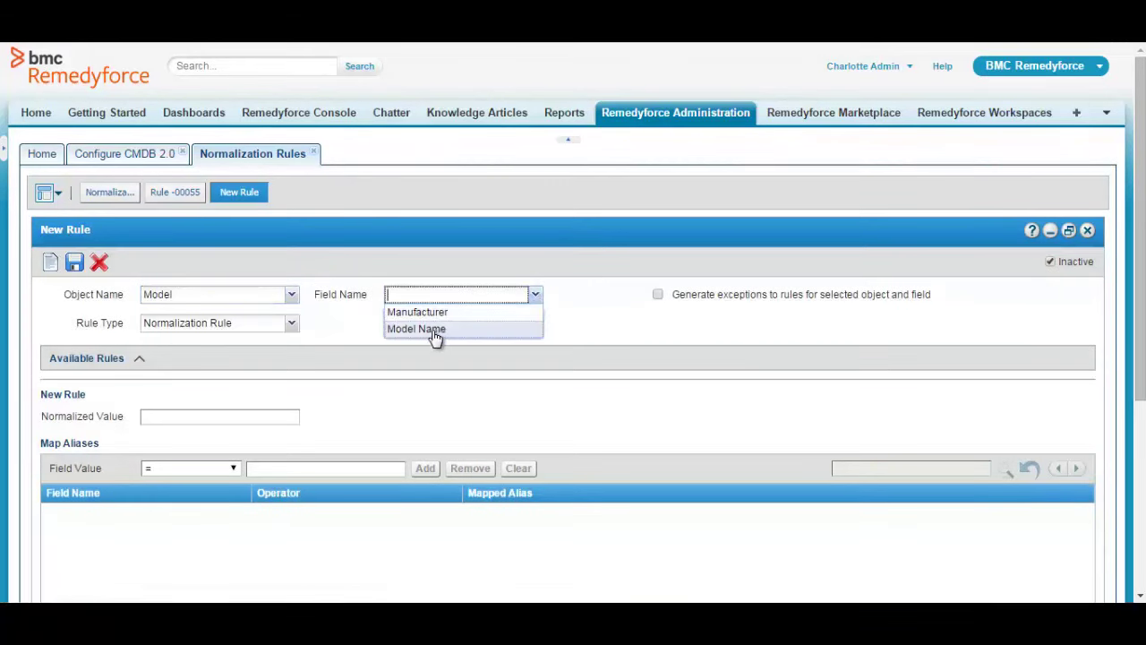
pyautogui.click(434, 331)
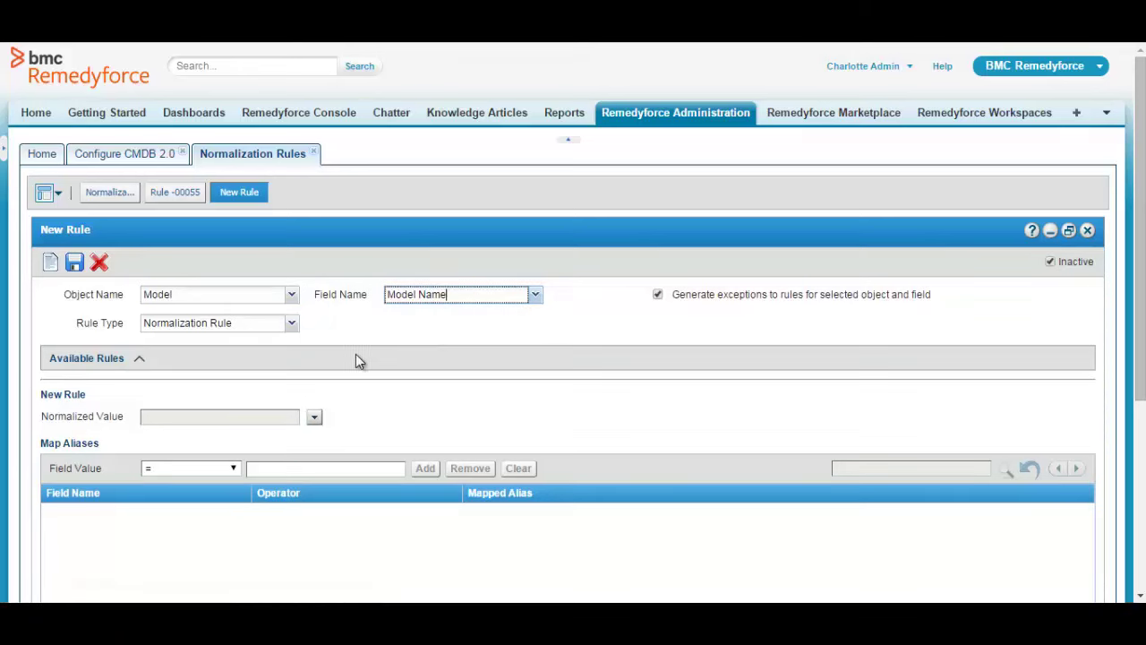
# Make the model name rule an Ignored Value Rule for Laptop - 800 and save it as active.
pyautogui.click(293, 326)
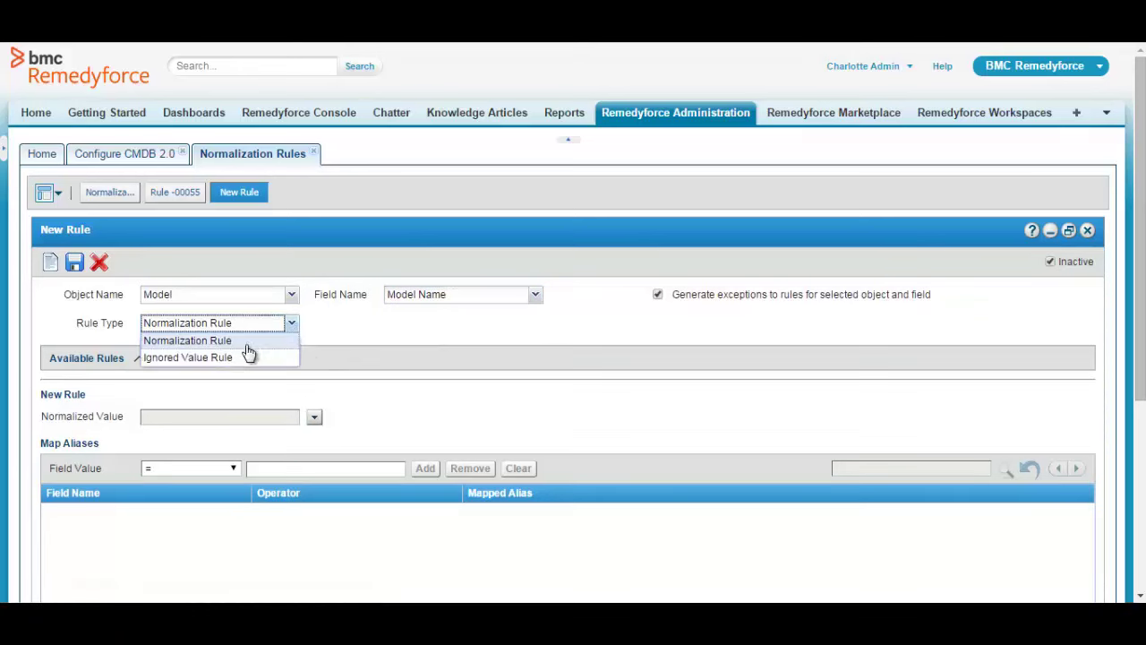
pyautogui.click(188, 358)
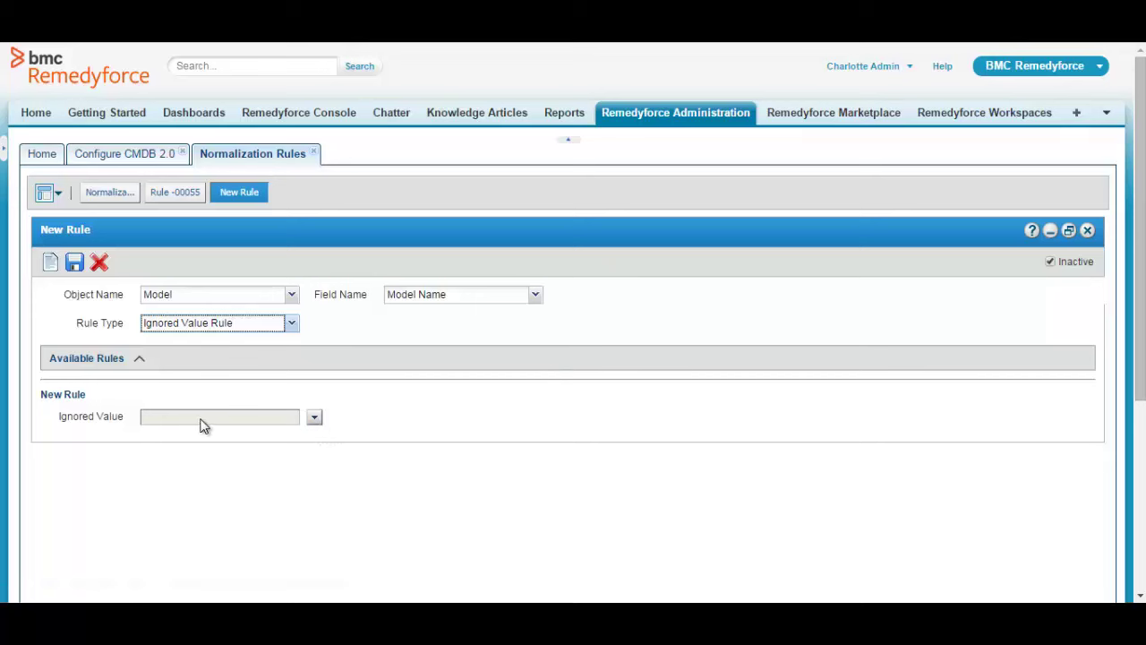
pyautogui.click(315, 419)
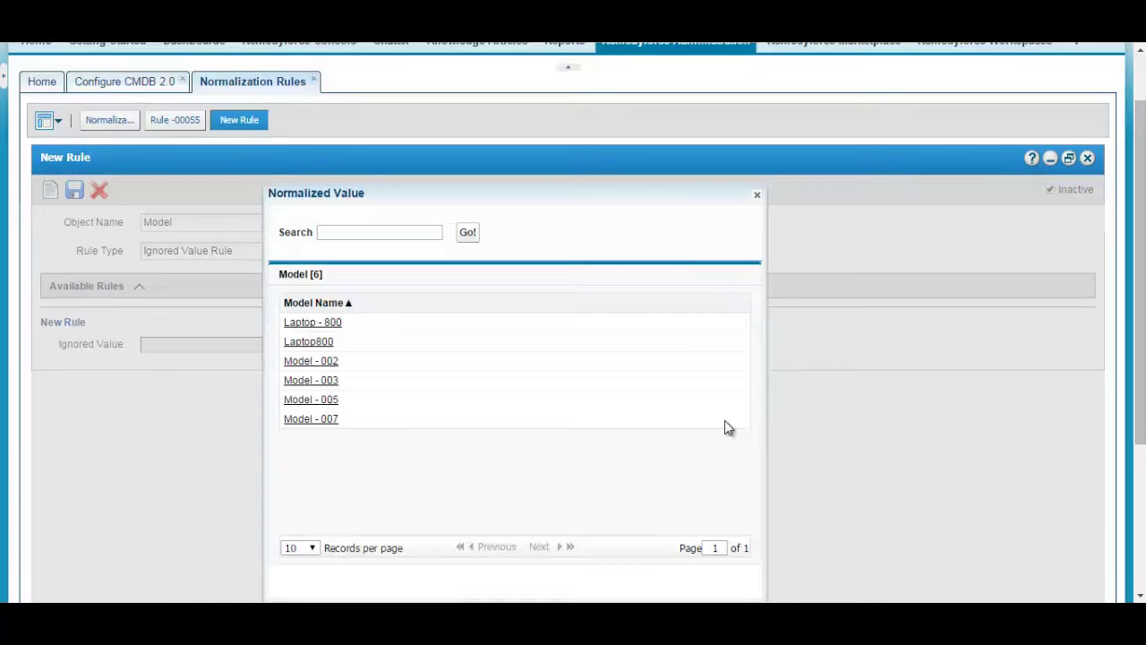
pyautogui.click(332, 325)
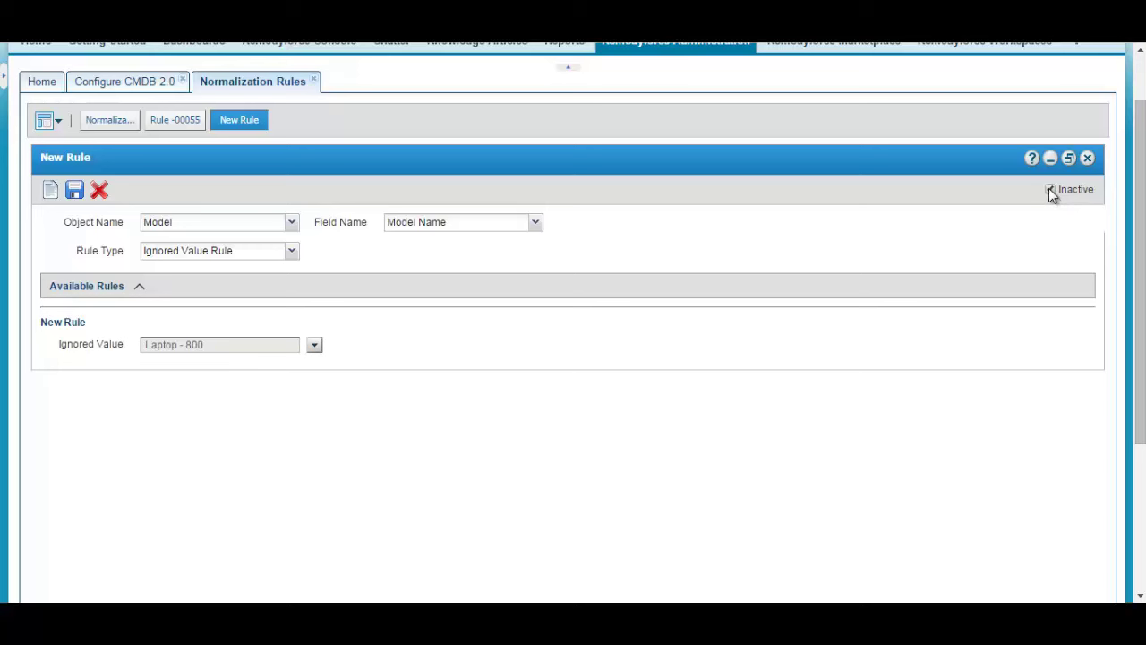
pyautogui.click(74, 191)
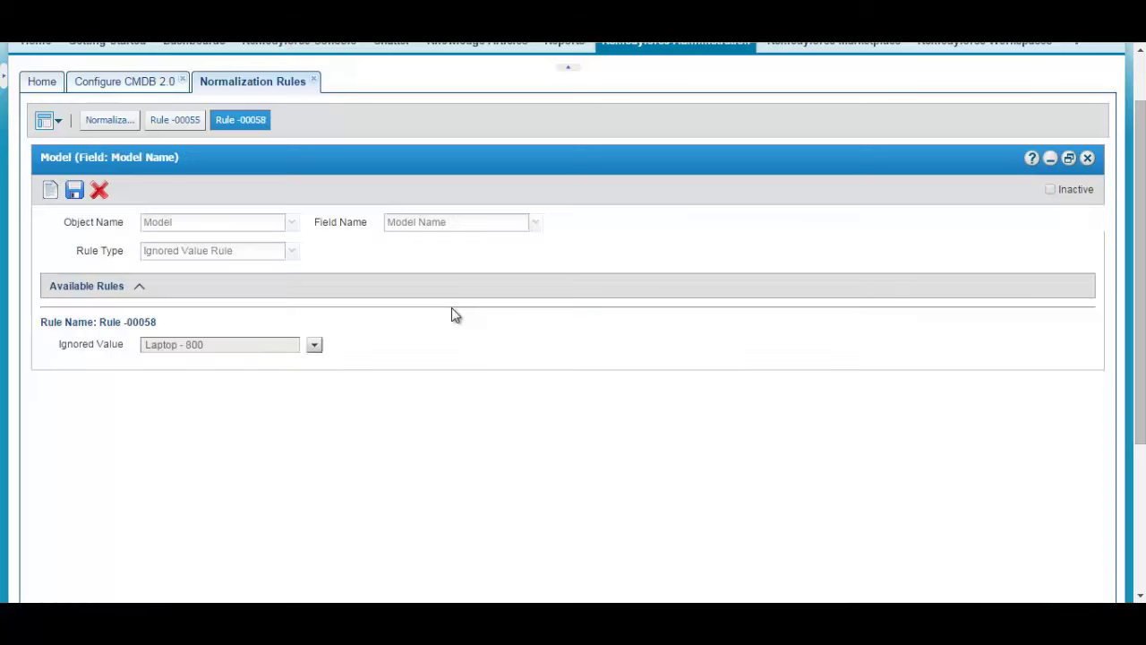